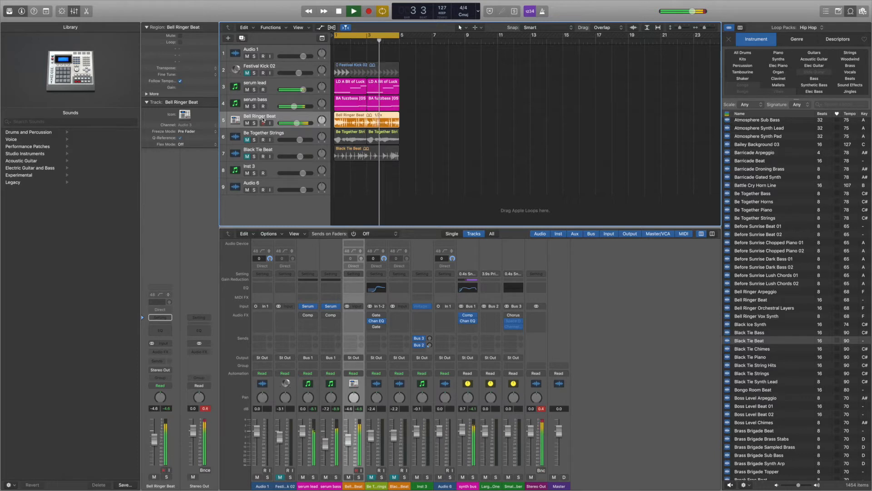
Step: Mute the serum bass and serum lead tracks and play back the arrangement
key("space")
left_click(247, 107)
left_click(248, 90)
key("space")
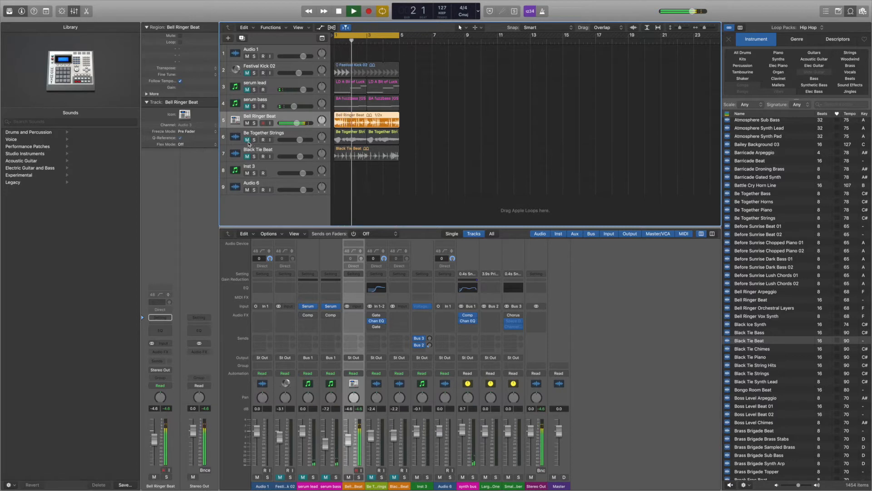
key("space")
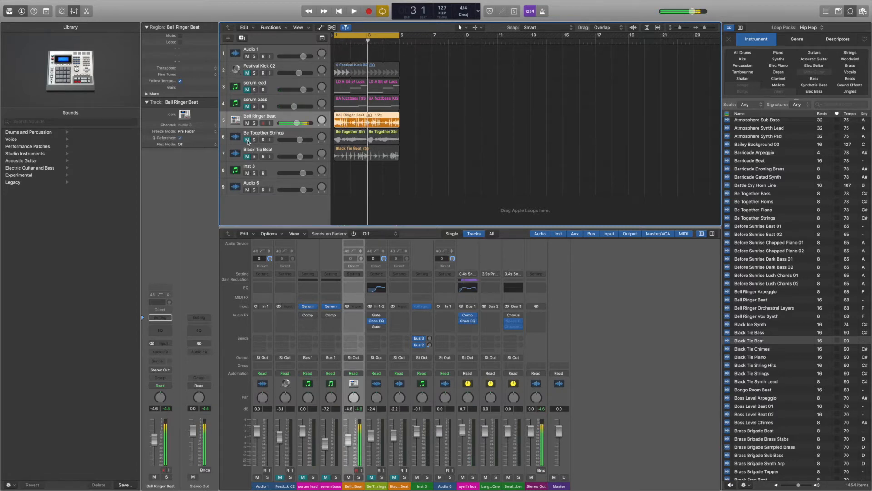
Step: Audition the arrangement while briefly muting the Be Together Strings and Black Tie Beat tracks
left_click(248, 140)
left_click(254, 134)
key("space")
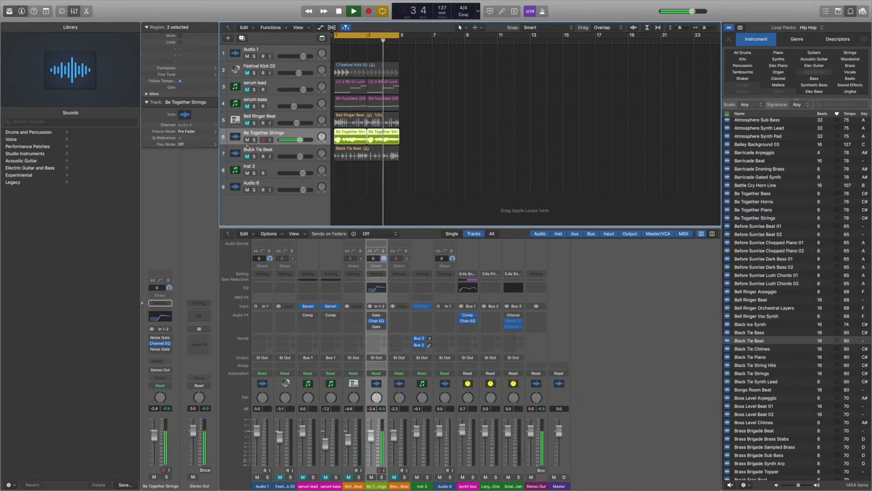
key("space")
left_click(247, 139)
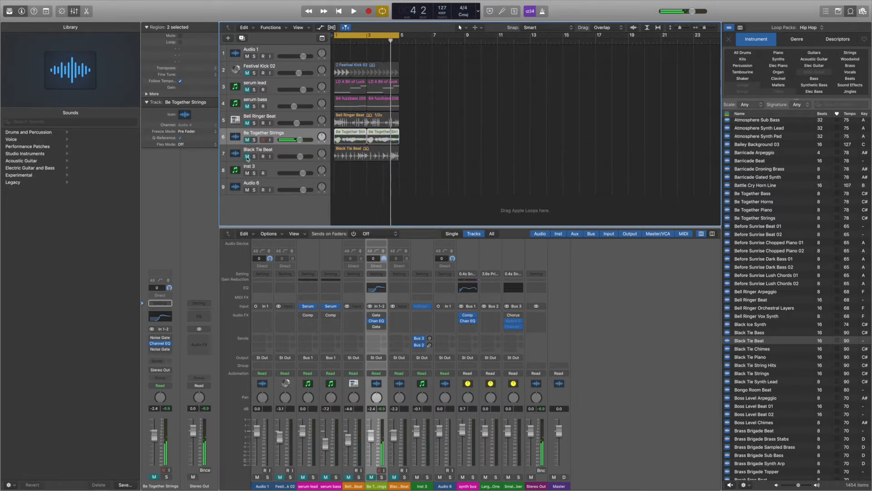
left_click(247, 156)
left_click(276, 153)
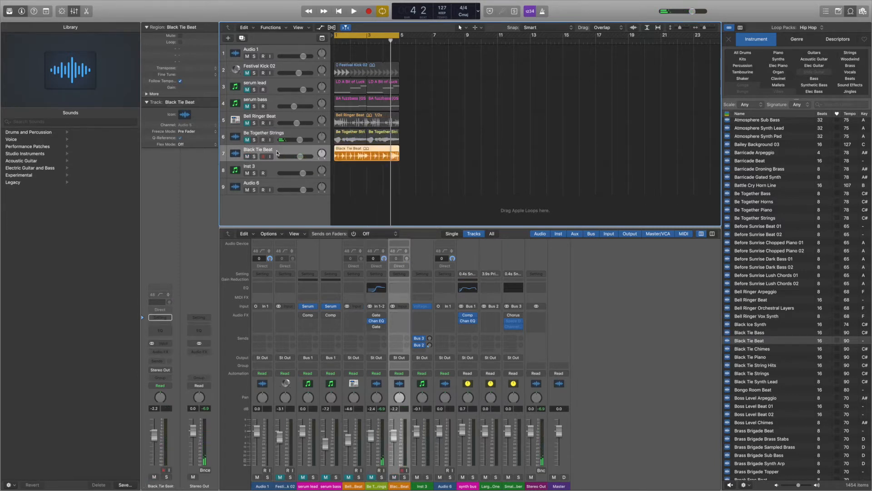
key("space")
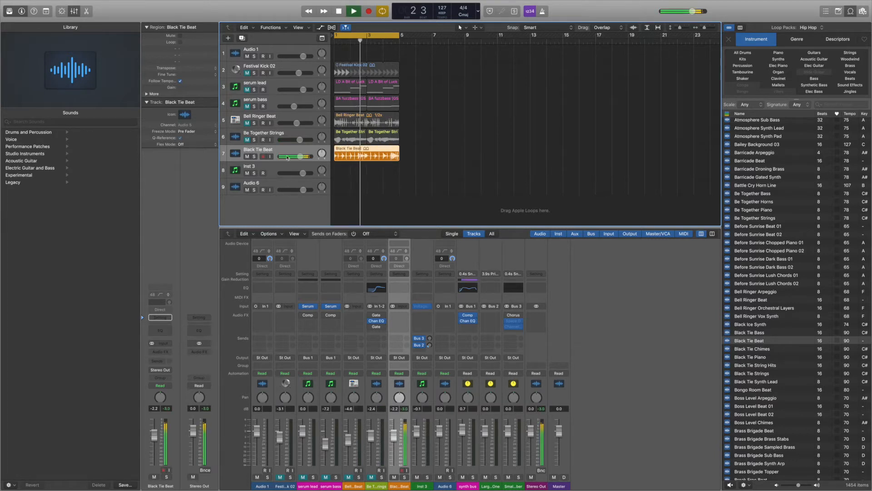
left_click(247, 156)
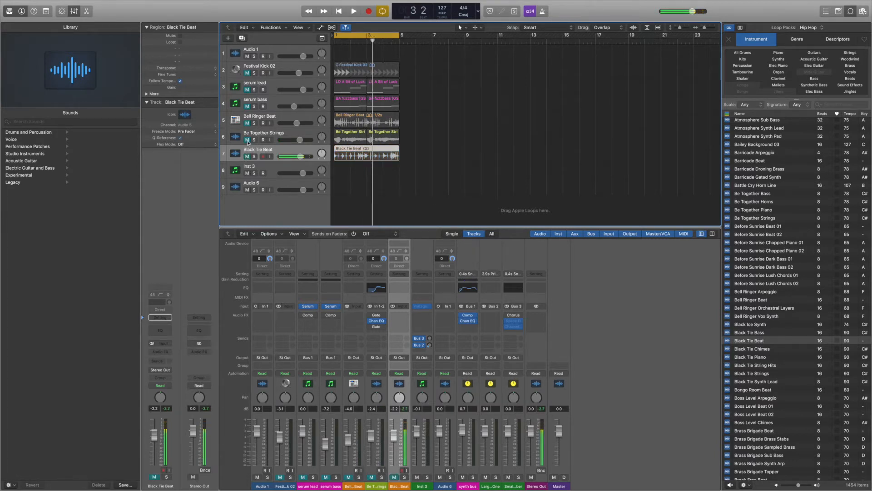
key("space")
Step: Play the Be Together Strings part and mute the Bell Ringer Beat track
left_click(267, 134)
key("space")
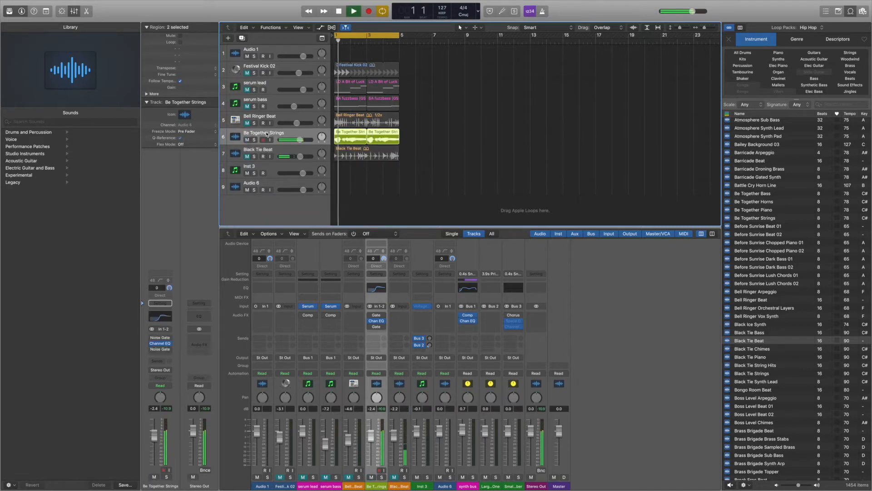
key("space")
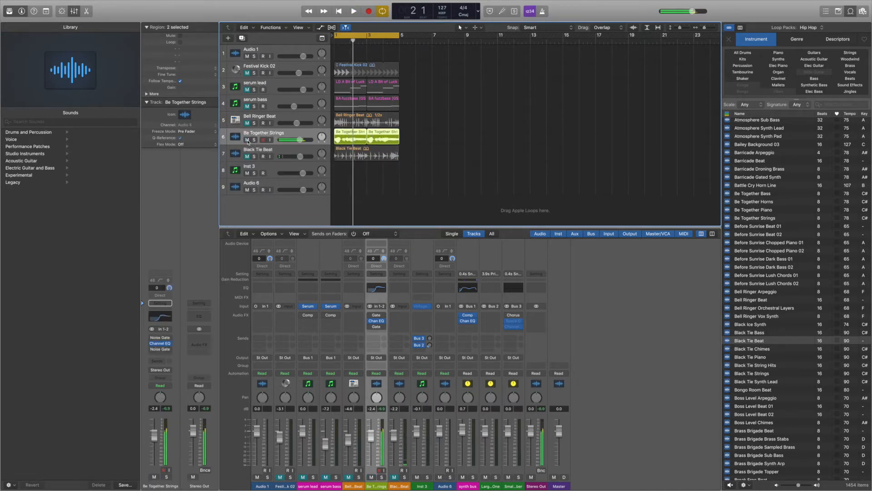
key("ctrl+m")
left_click(246, 124)
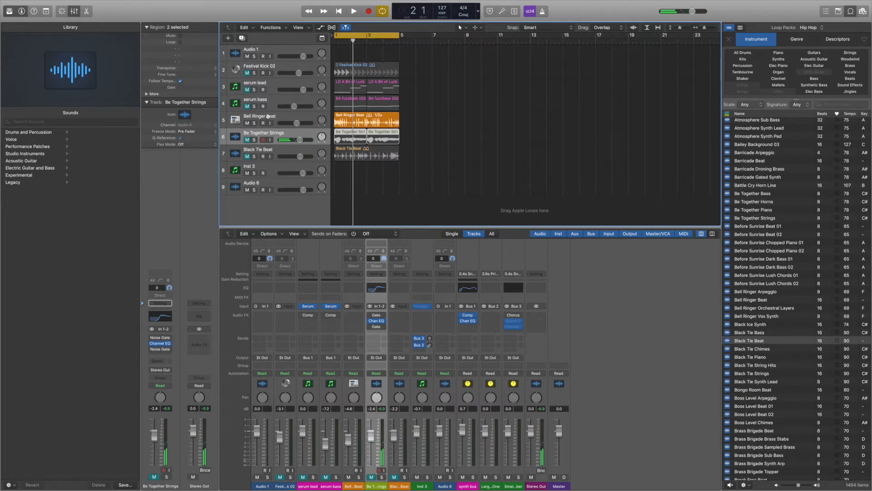
left_click(268, 117)
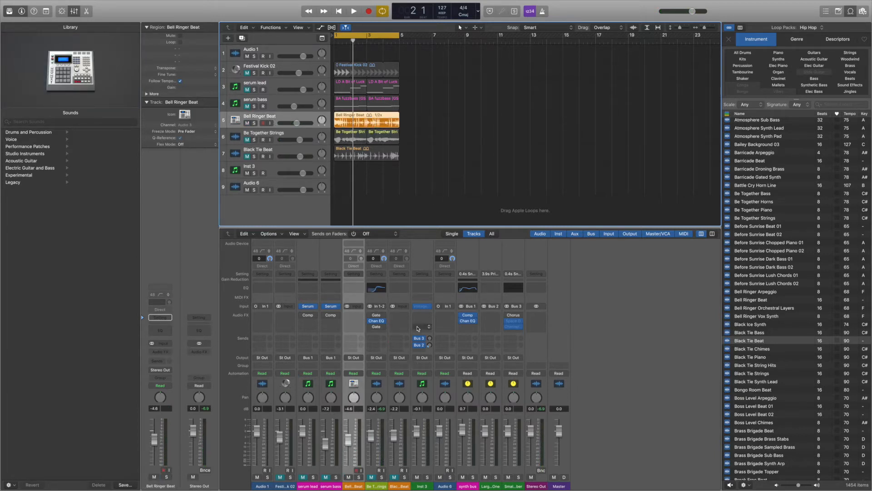
Step: Insert a stereo Noise Gate plug-in on the Be Together Strings channel and open its window
left_click(384, 327)
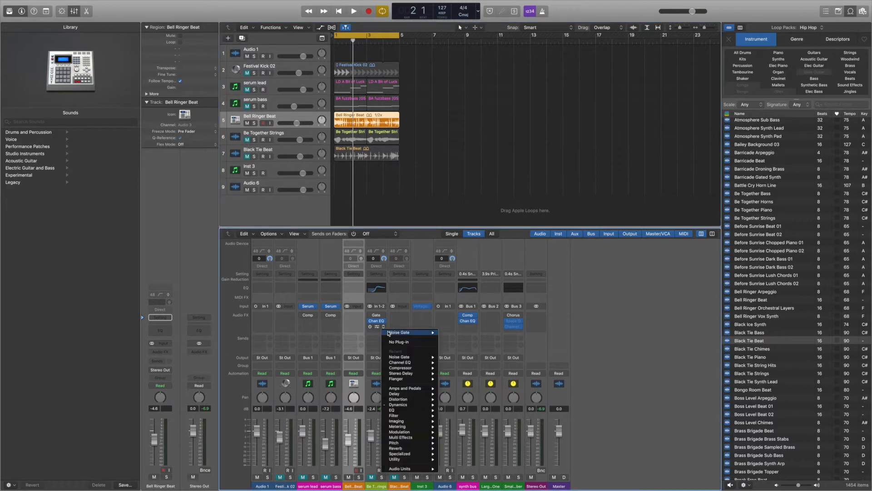
mouse_move(404, 405)
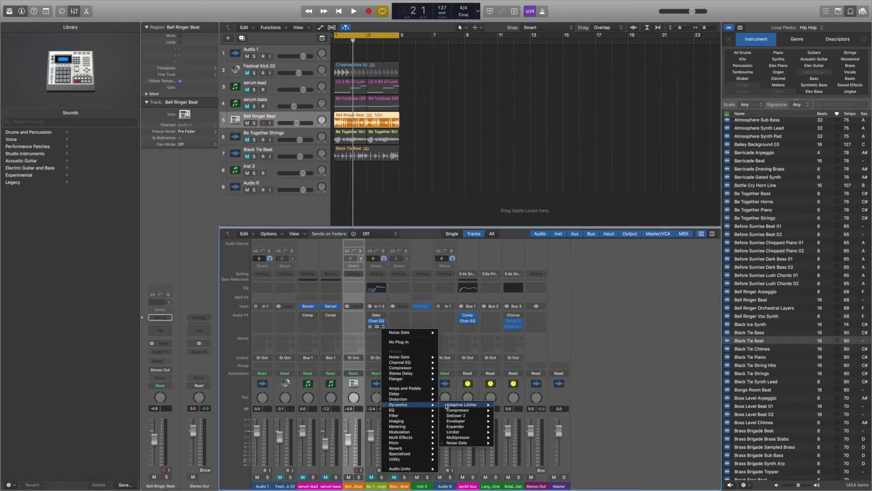
mouse_move(456, 411)
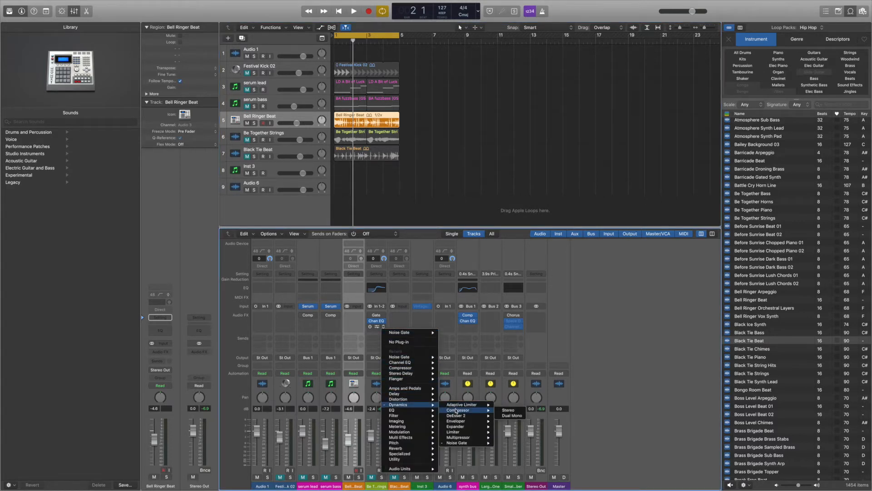
mouse_move(459, 443)
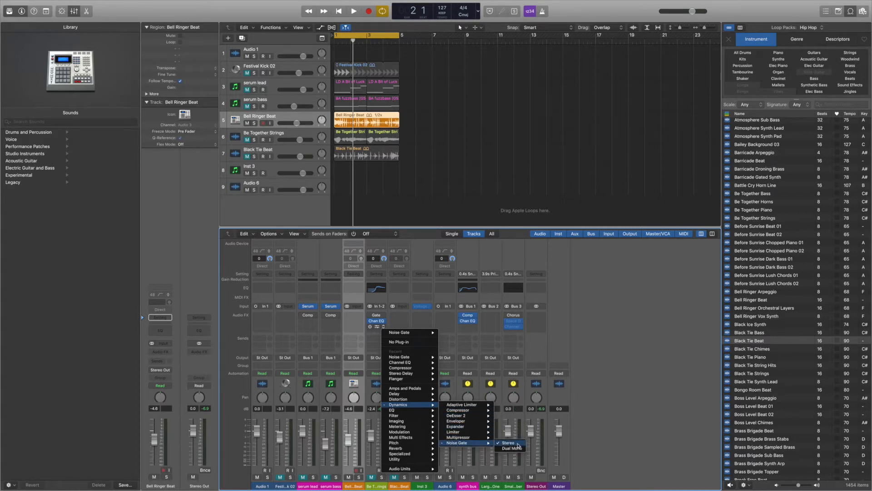
left_click(509, 443)
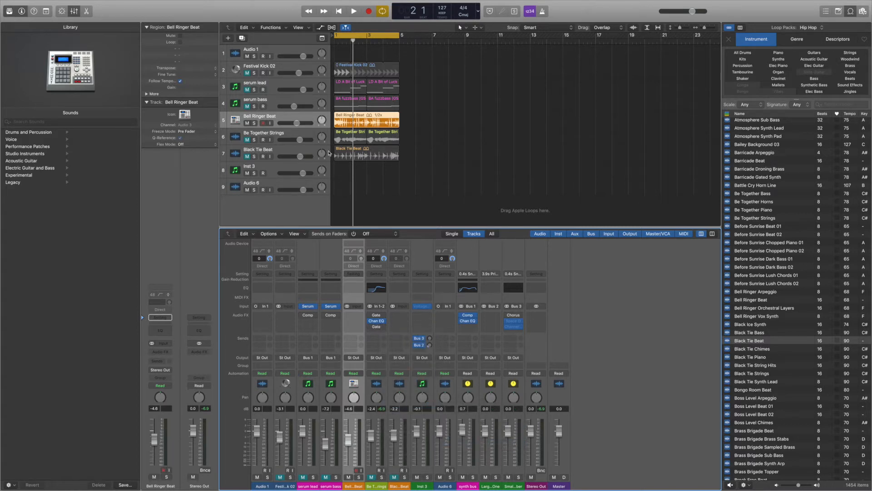
left_click(376, 327)
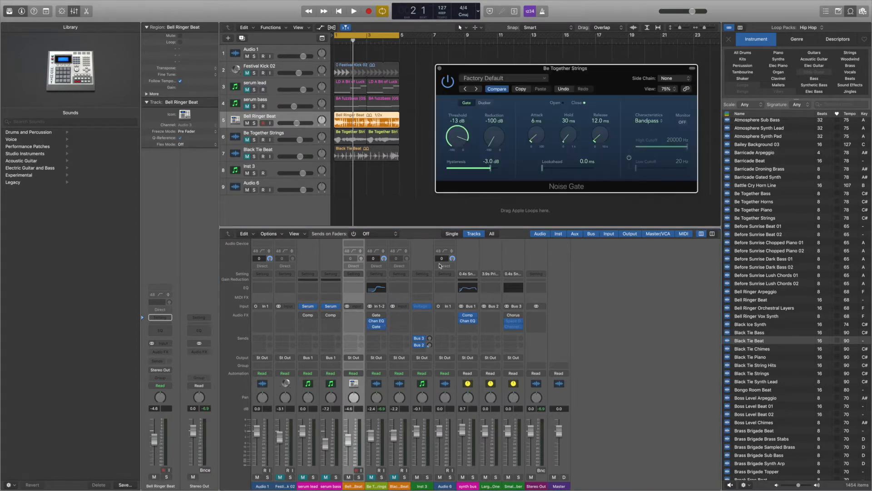
left_click_drag(481, 72, 478, 68)
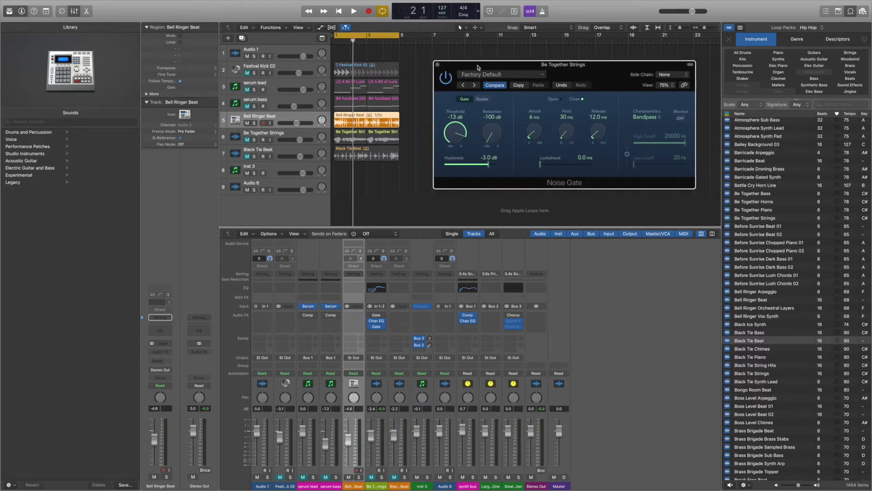
Step: Enable the Noise Gate on the strings and set its threshold to -60 dB while playing back
left_click(281, 119)
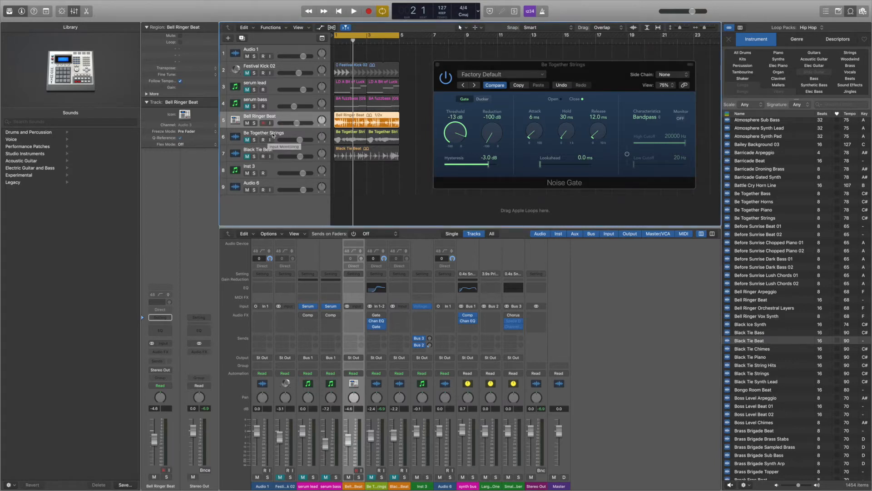
left_click(278, 134)
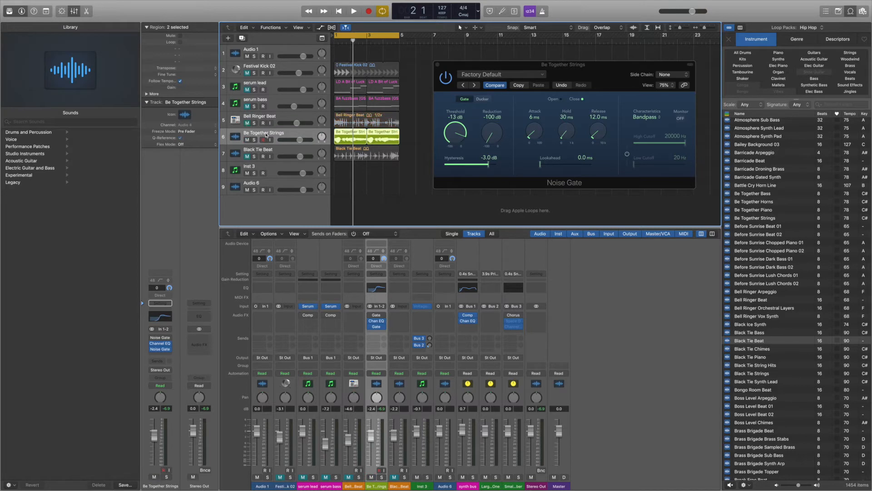
left_click(448, 78)
key("space")
left_click_drag(458, 133, 459, 175)
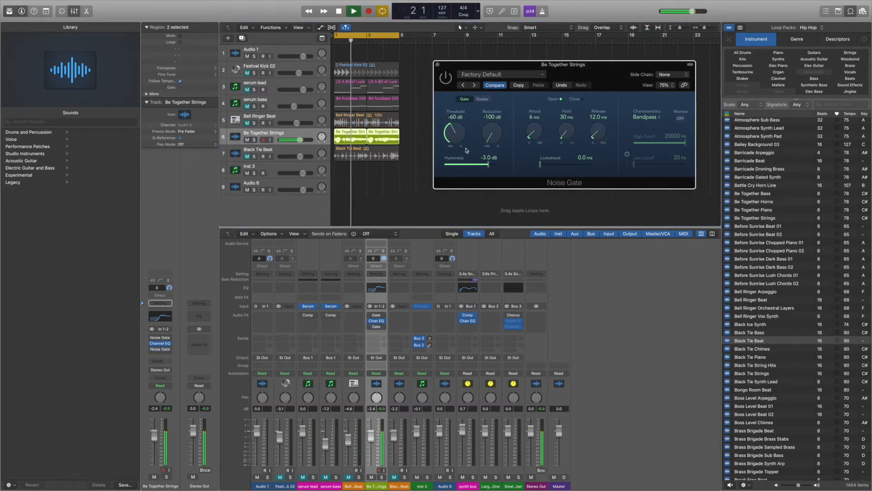
key("space")
left_click_drag(453, 66, 443, 113)
Step: Set the Noise Gate's side chain input to Bell Ringer Beat (Audio 3)
left_click(325, 133)
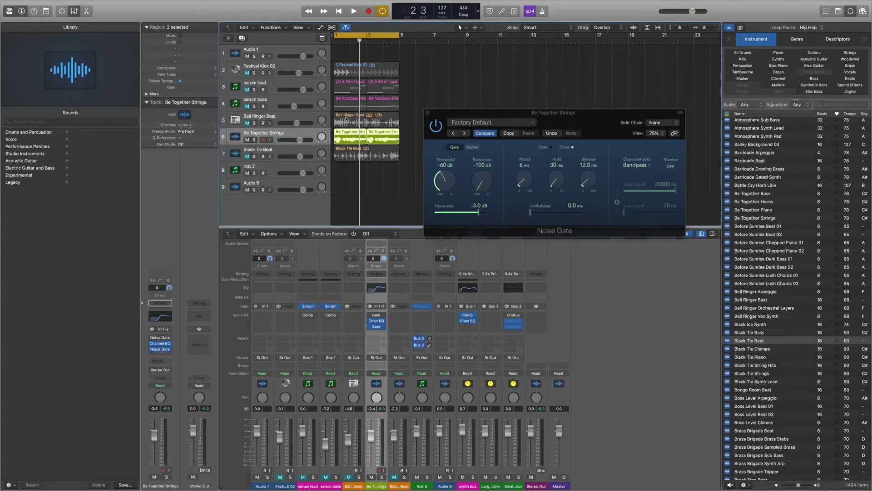
left_click(261, 117)
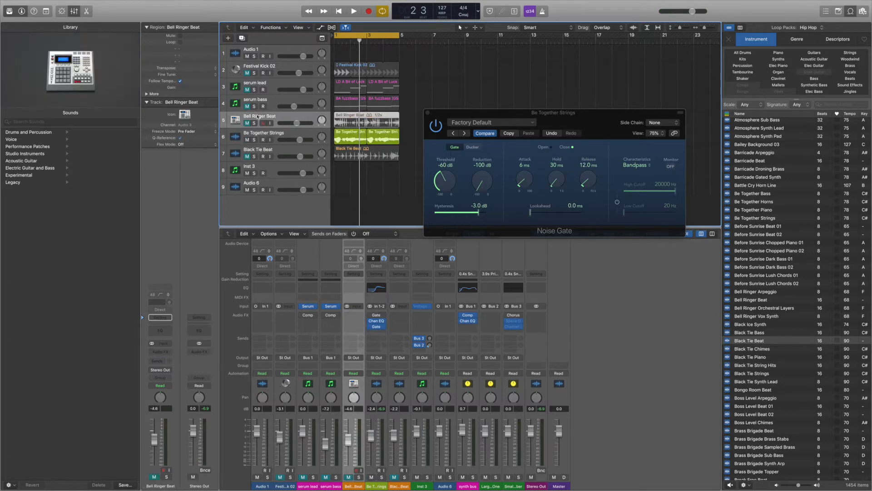
left_click(279, 134)
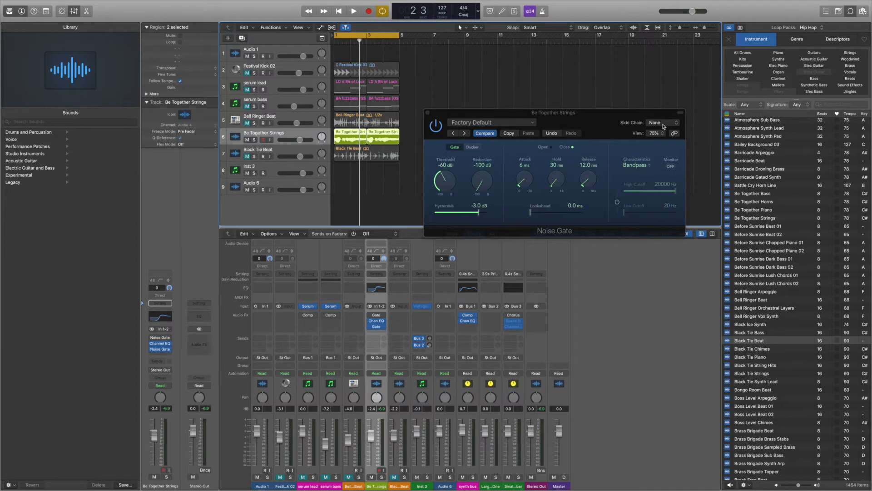
left_click(663, 126)
mouse_move(663, 134)
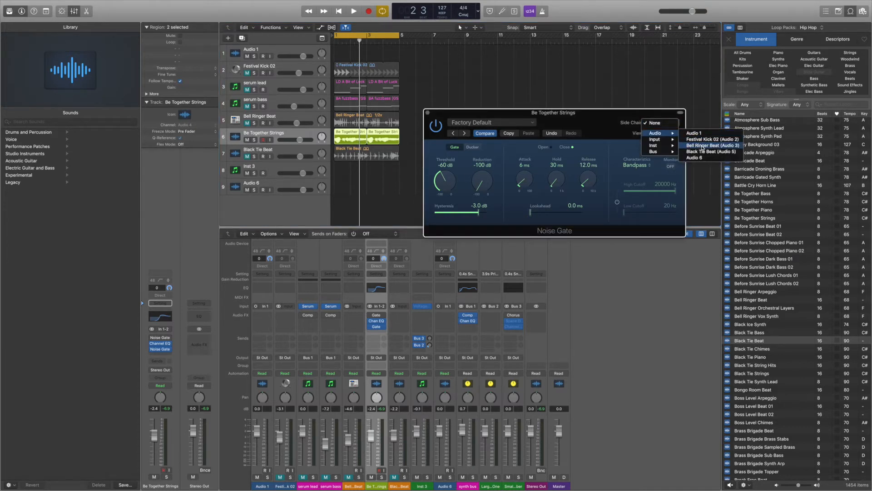
left_click(702, 146)
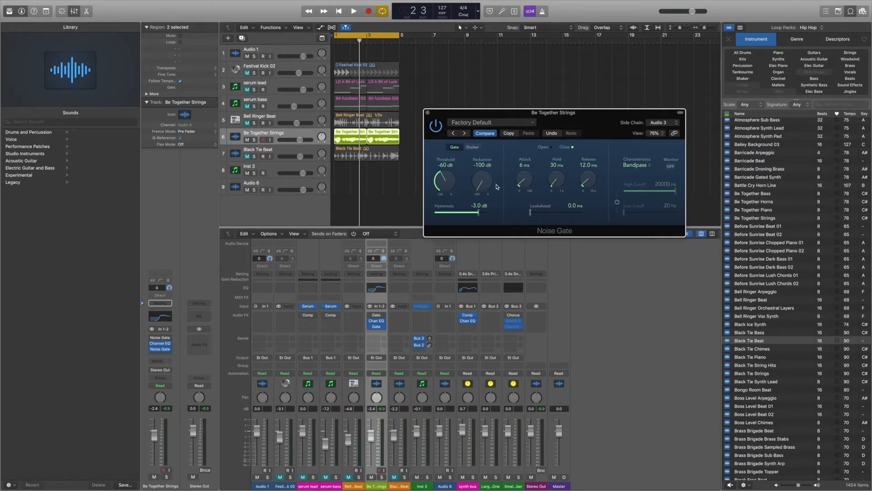
Step: Set the gate threshold to -42 dB, attack 3 ms, hold 10 ms and release 7 ms, and play back
mouse_move(481, 190)
left_mouse_down()
mouse_move(480, 174)
mouse_move(483, 199)
mouse_move(482, 188)
left_mouse_up()
left_click_drag(444, 183, 442, 166)
left_click_drag(554, 181, 586, 184)
key("space")
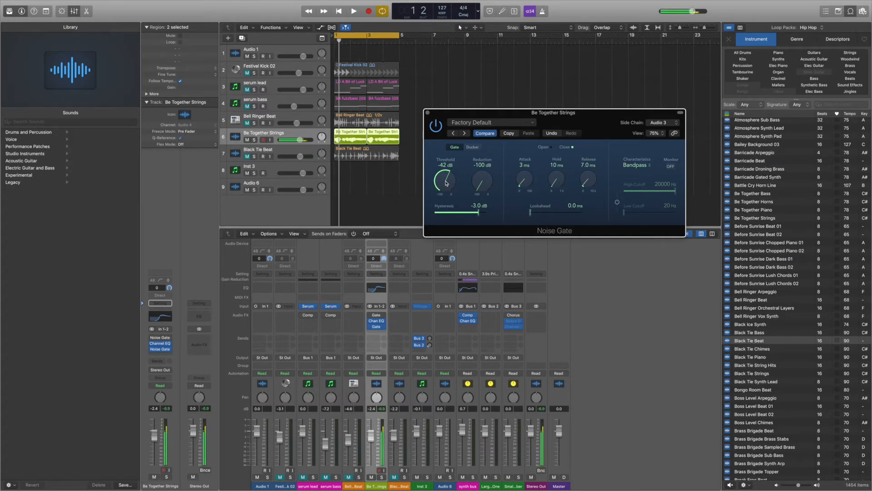
Step: Raise the gate threshold to -15 dB and set the attack to 0 ms while auditioning
left_click_drag(445, 184, 443, 154)
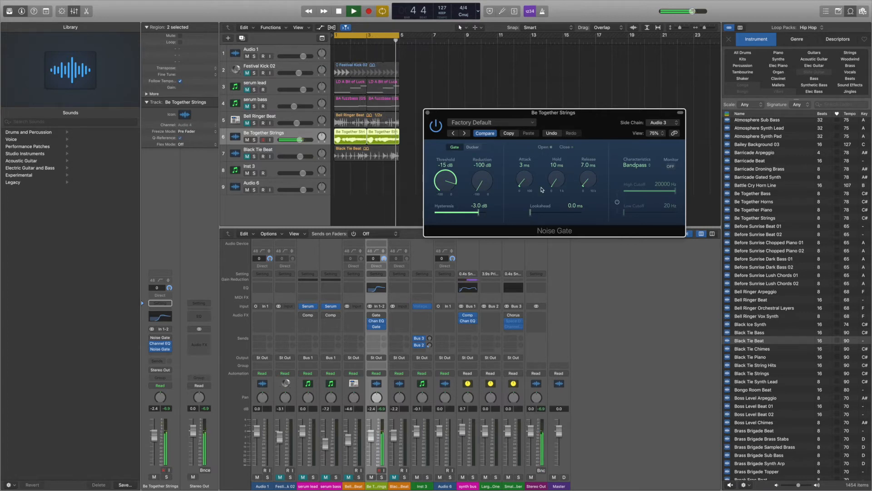
key("space")
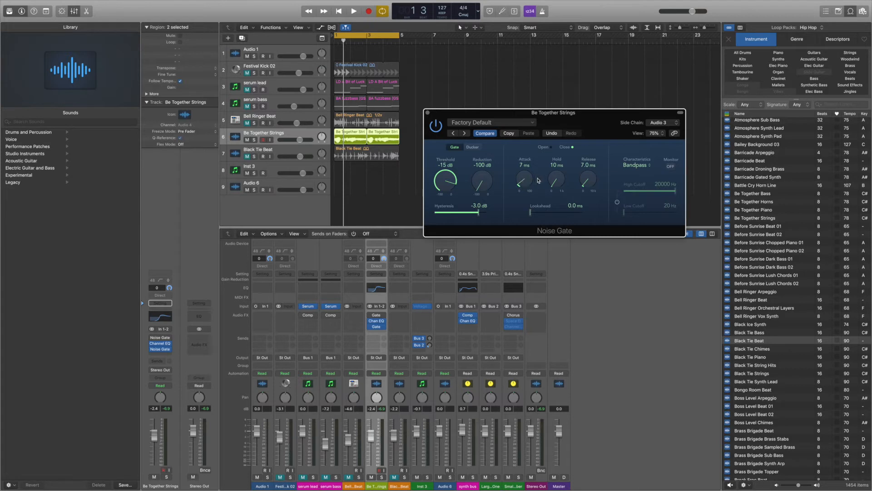
left_click_drag(557, 177, 556, 174)
left_click_drag(554, 185, 534, 186)
key("space")
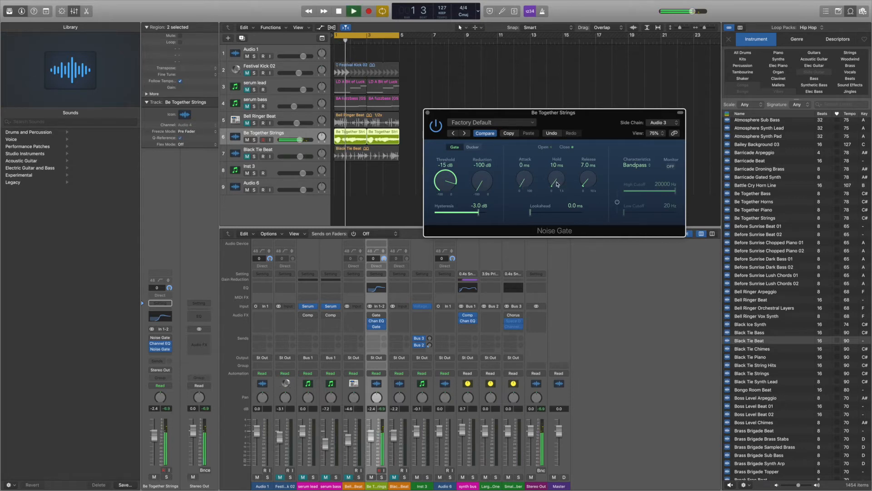
key("space")
Step: Set the gate hold to 1000 ms and audition the gated strings
left_click_drag(558, 184, 545, 75)
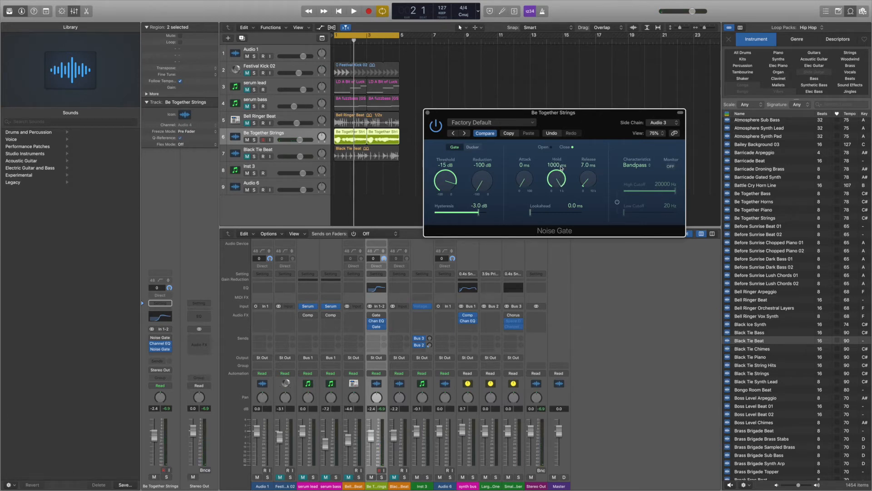
key("space")
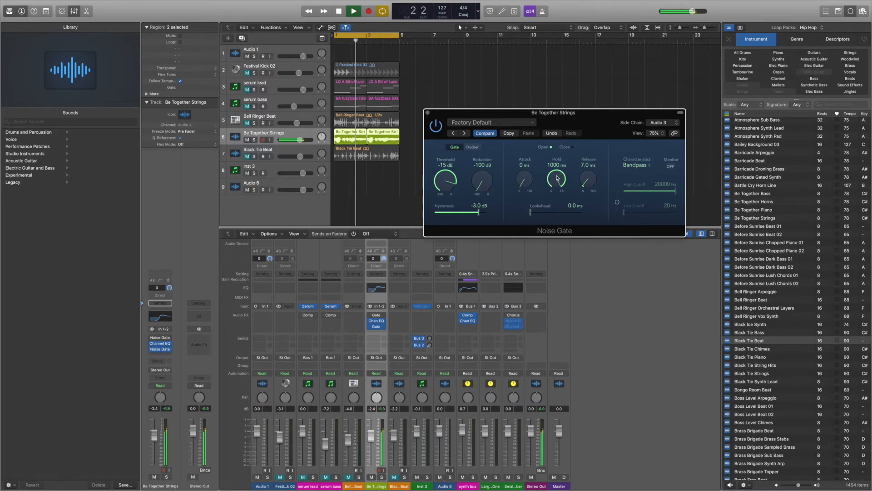
key("space")
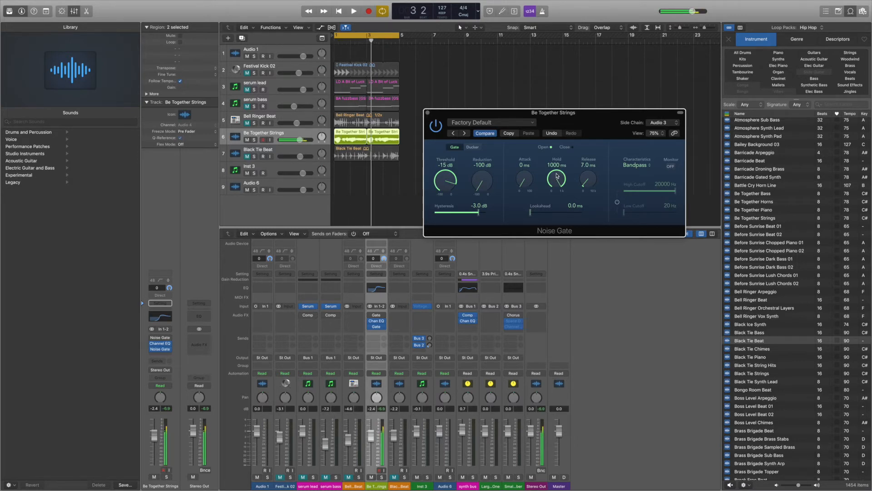
key("space")
Step: Set the gate attack to 5 ms and hold to 50 ms, auditioning the gated strings
left_click_drag(557, 176, 562, 267)
key("space")
left_click_drag(525, 181, 524, 175)
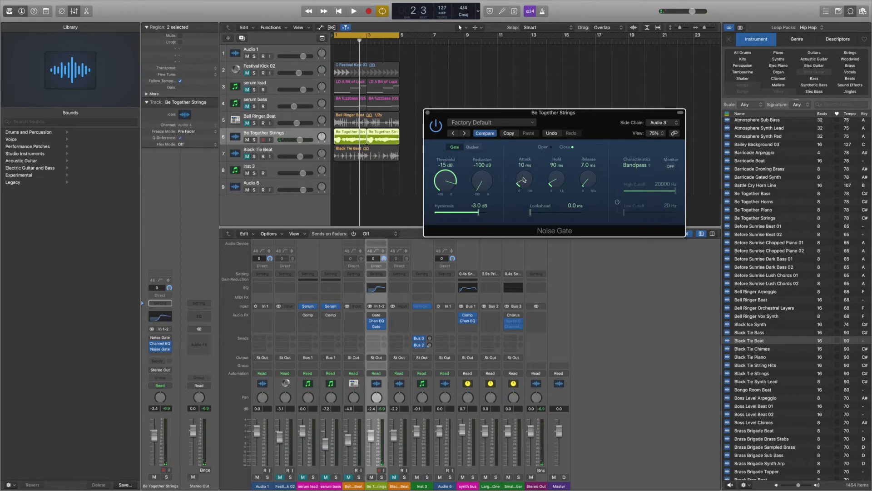
key("space")
left_click_drag(523, 180, 555, 188)
key("space")
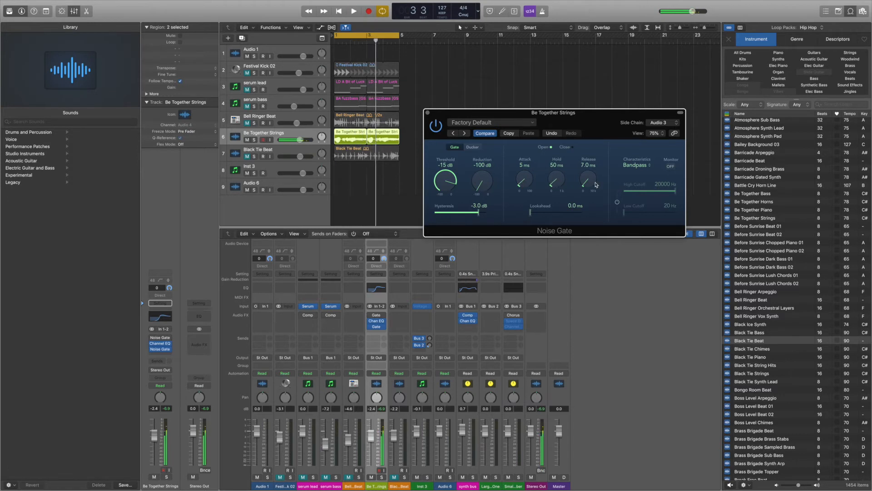
Step: Sweep the gate release up and back down to about 16 ms while auditioning the gated strings
left_click_drag(591, 183, 589, 136)
key("space")
key("space")
key("space")
left_click_drag(588, 180, 589, 160)
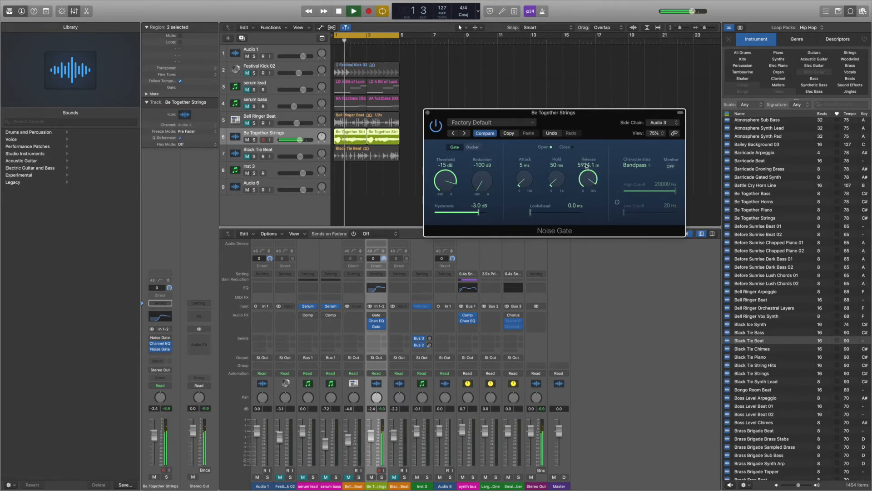
key("space")
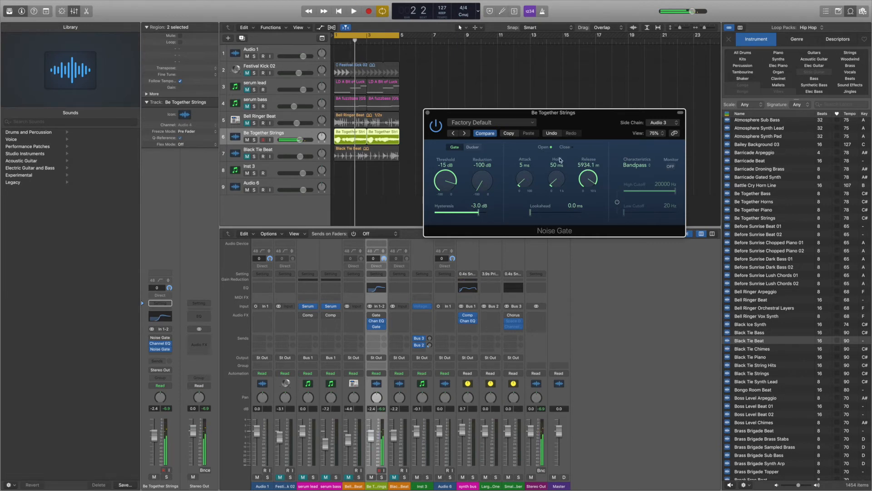
left_click_drag(587, 178, 589, 242)
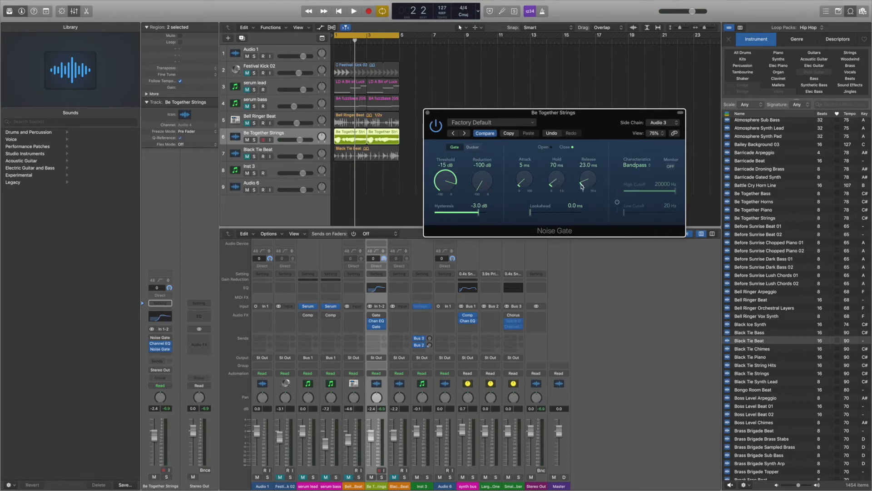
key("space")
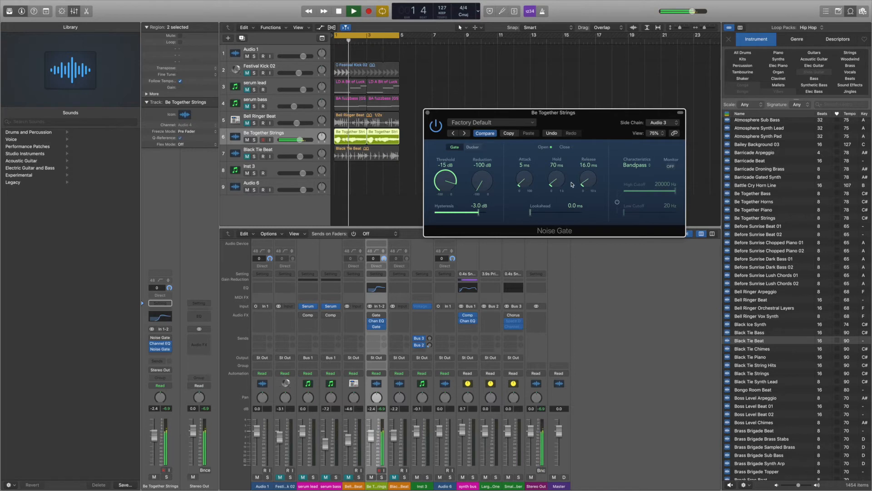
Step: Lower the gate hold to 40 ms and audition the strings again
key("space")
left_click_drag(559, 181, 560, 183)
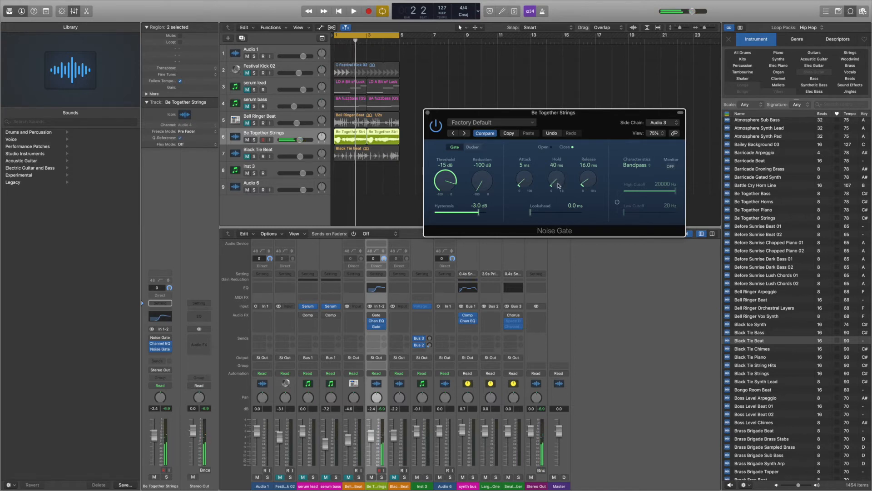
key("space")
left_click_drag(523, 181, 522, 182)
Step: Raise the gate threshold to -11 dB and play back the result
left_click_drag(444, 185, 444, 183)
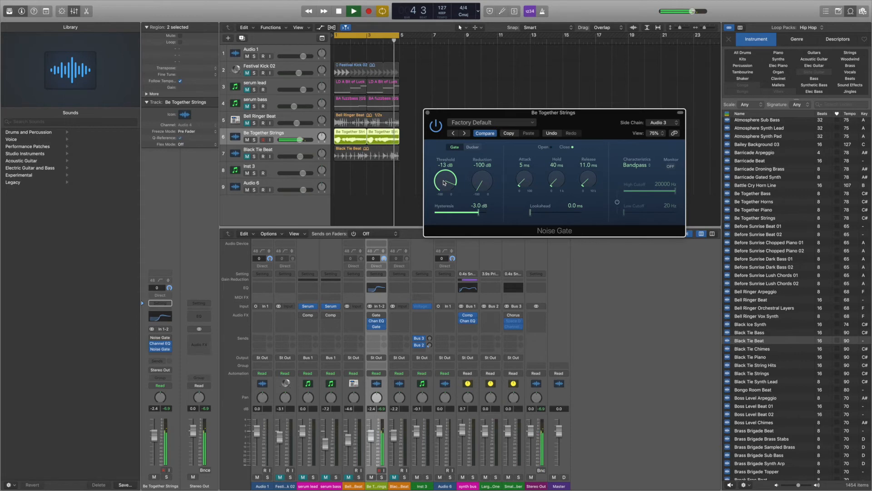
left_click_drag(444, 182, 445, 181)
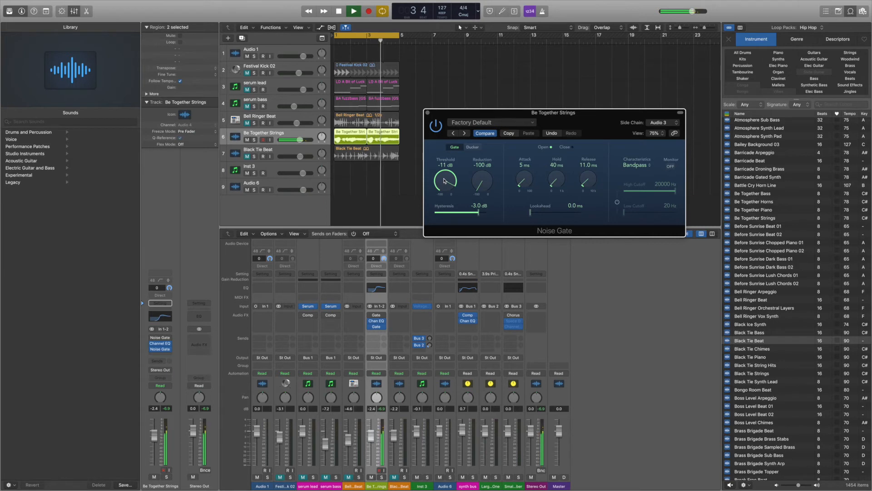
key("space")
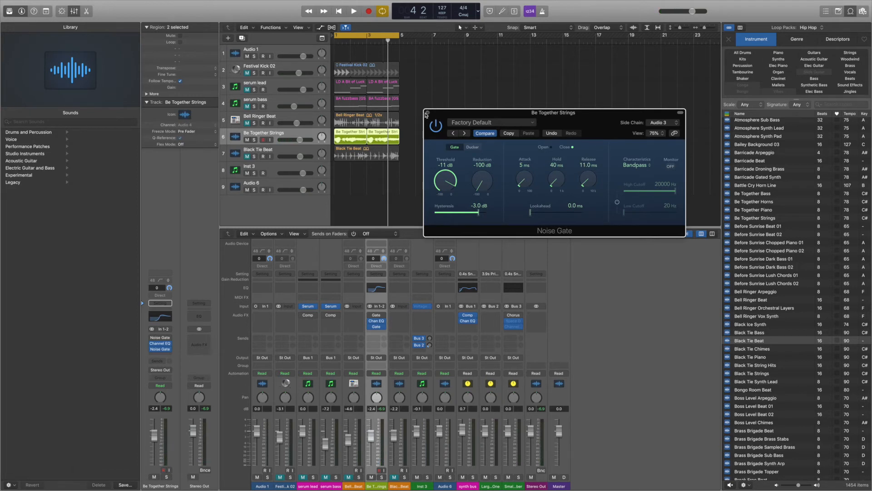
Step: Close the Noise Gate window, reopen it from the strings channel's gate slot, and reposition it
left_click(427, 112)
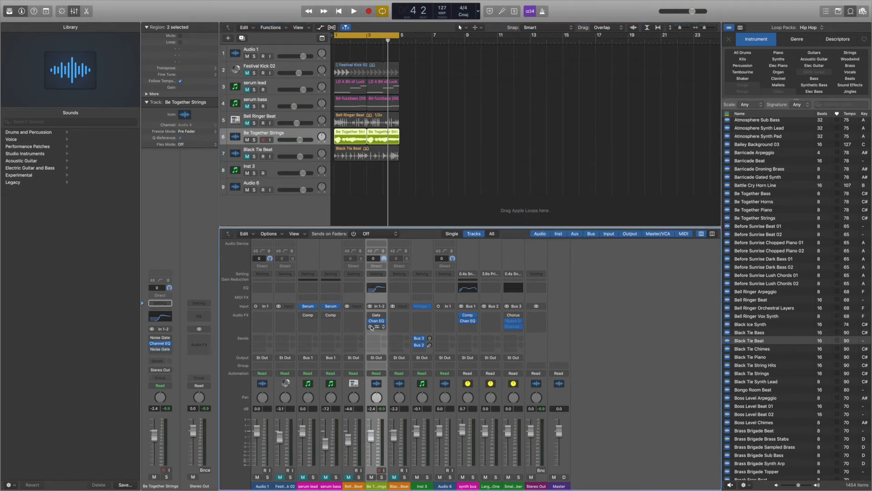
left_click(376, 316)
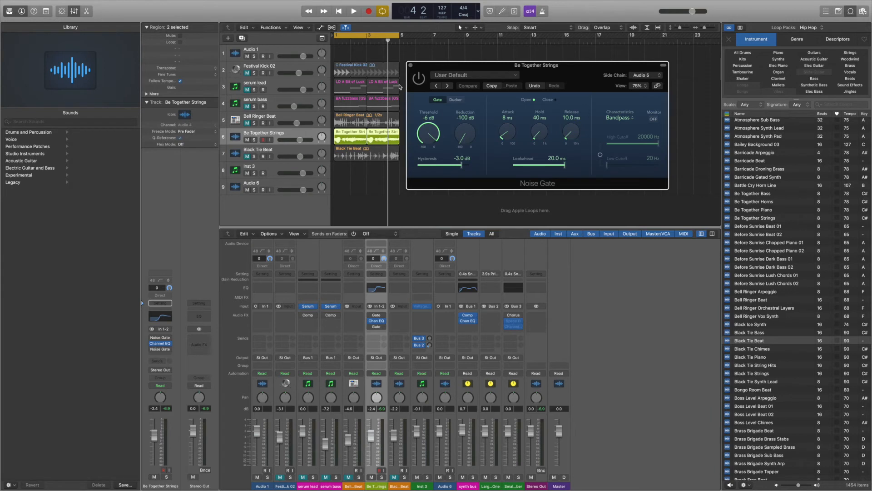
left_click_drag(443, 69, 483, 52)
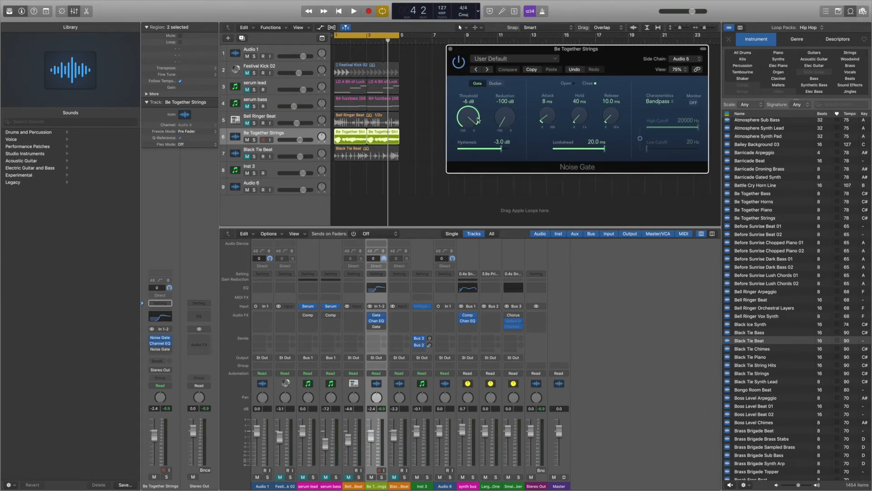
Step: Open the gate's side-chain source menu and dismiss it without changing the source
left_click(685, 59)
mouse_move(718, 72)
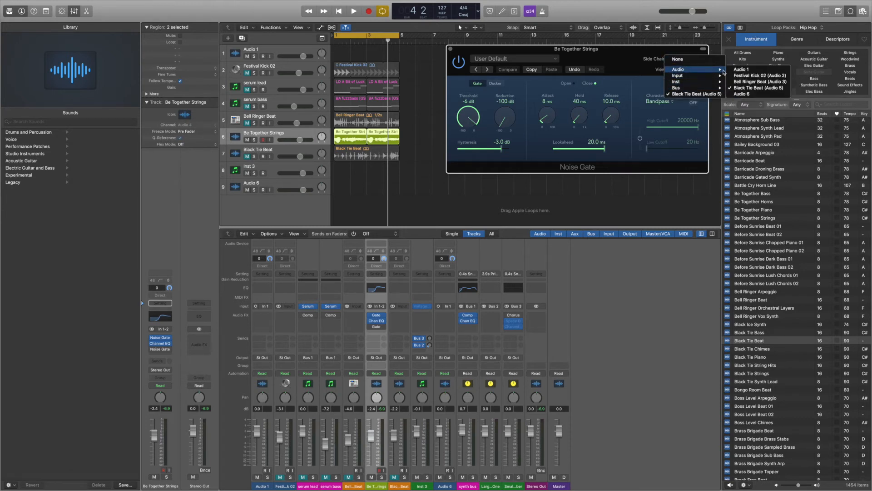
left_click(604, 96)
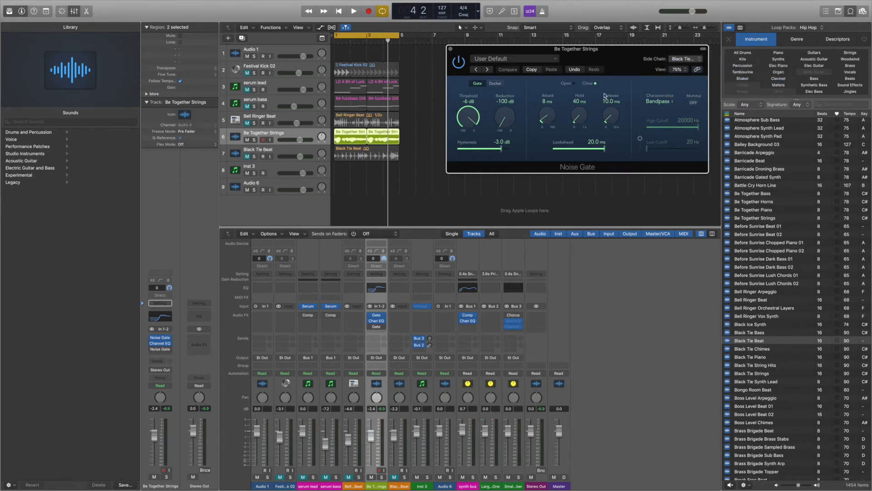
Step: Mute the Be Together Strings track, play and stop the arrangement, then unmute the strings
left_click(247, 140)
key("space")
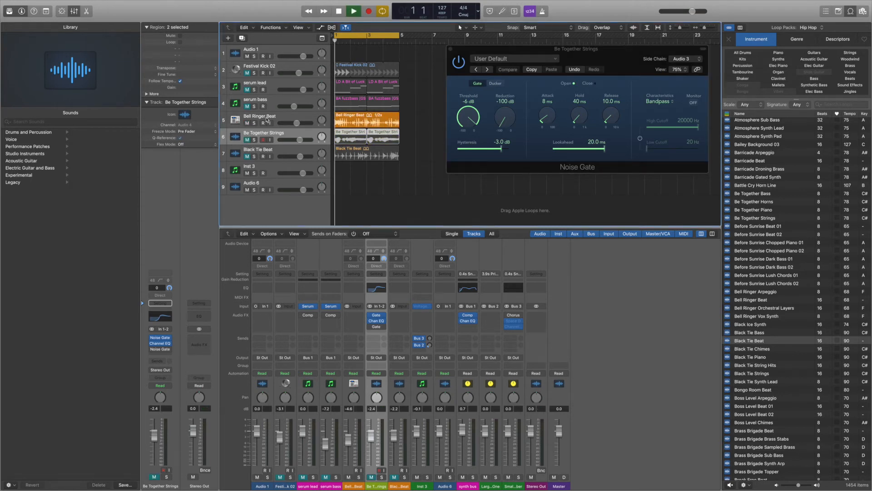
key("space")
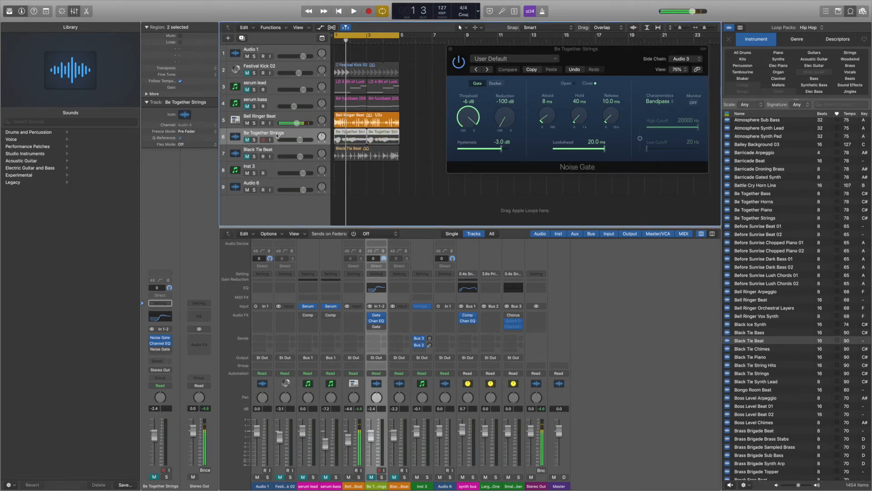
left_click(248, 140)
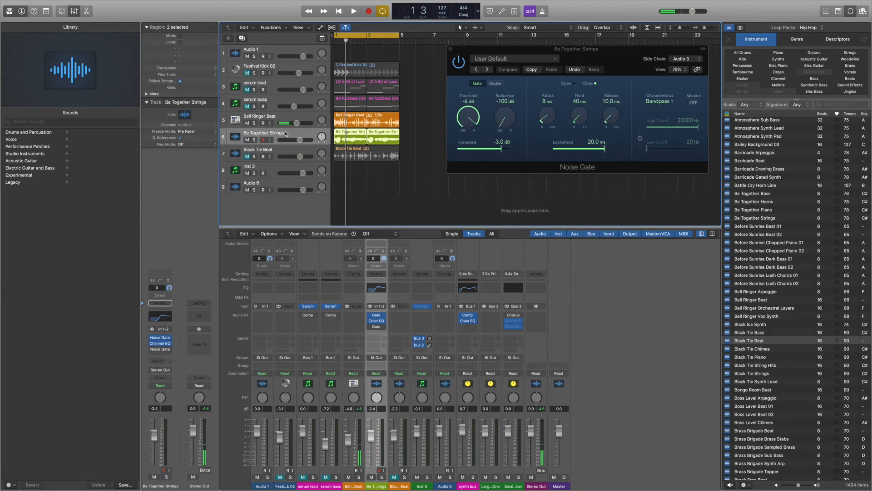
Step: Move the Noise Gate window lower and start and stop playback
left_click_drag(500, 51, 474, 72)
key("space")
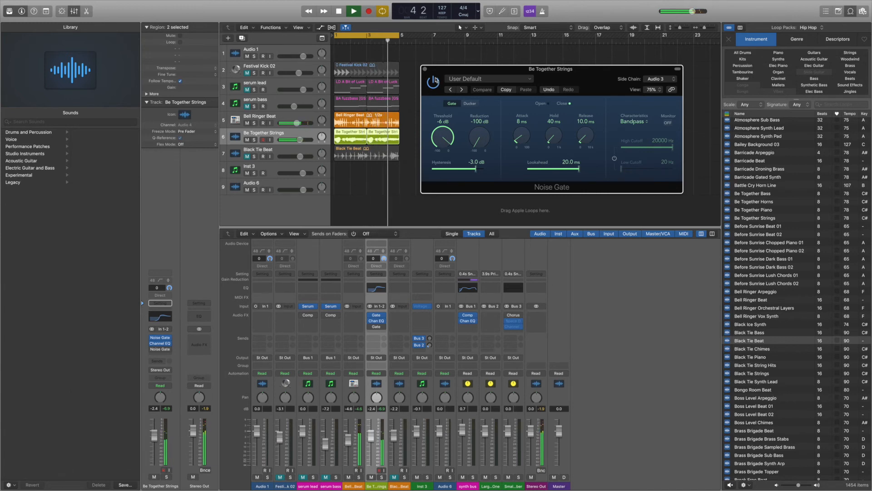
key("space")
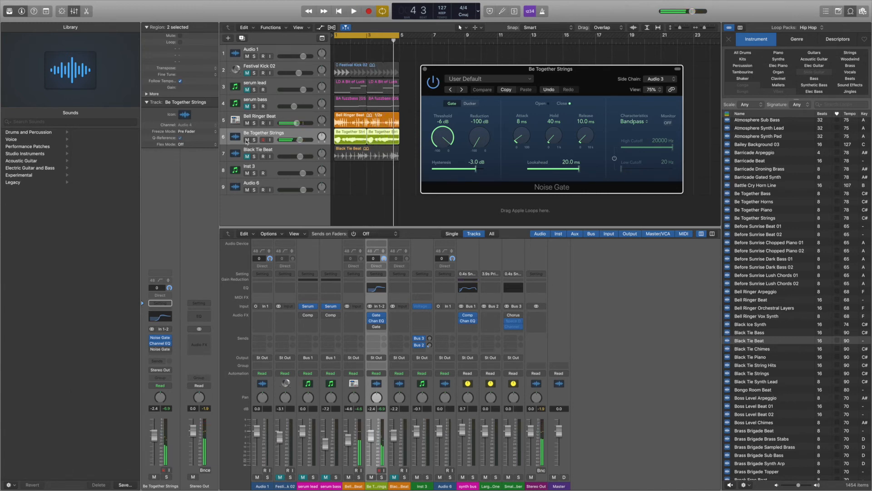
Step: Mute the Bell Ringer Beat and switch the gate's side-chain source to Black Tie Beat (Audio 5)
left_click(247, 123)
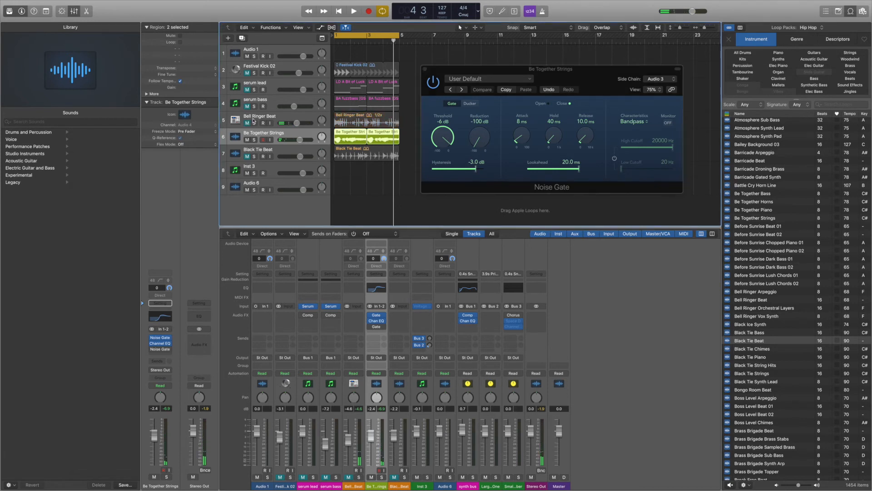
left_click(274, 152)
left_click(247, 157)
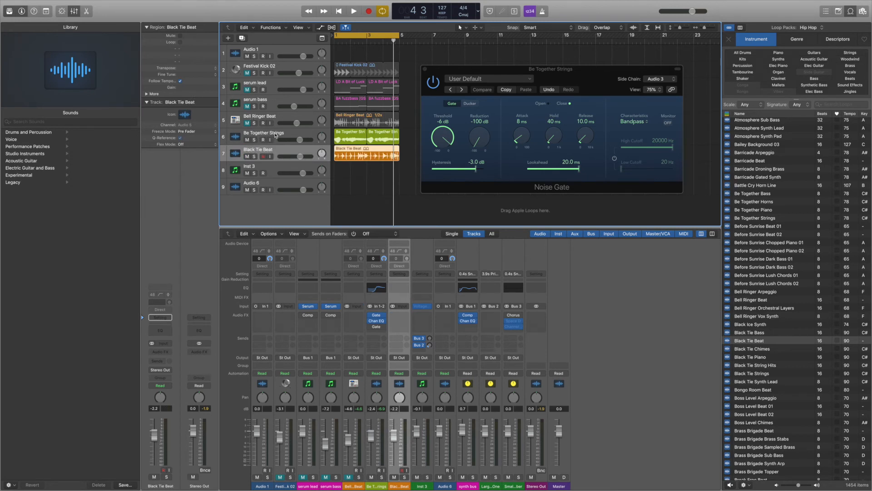
left_click(275, 135)
left_click(346, 158)
left_click(665, 81)
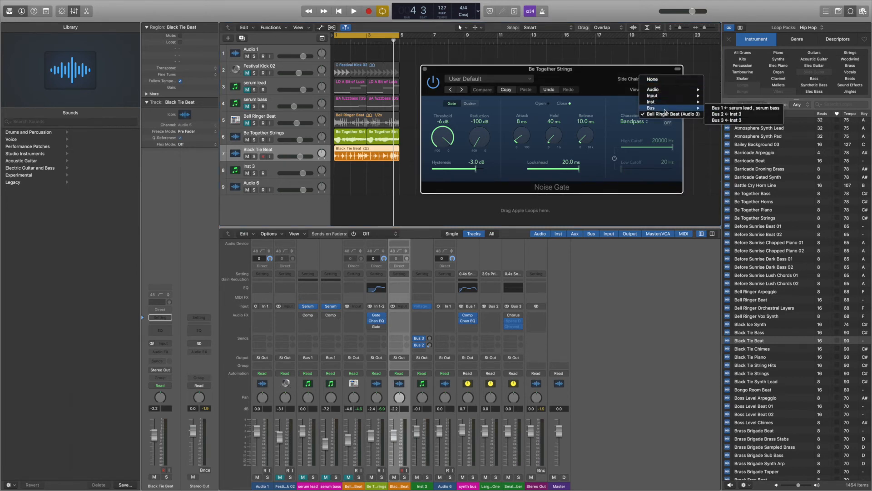
mouse_move(667, 93)
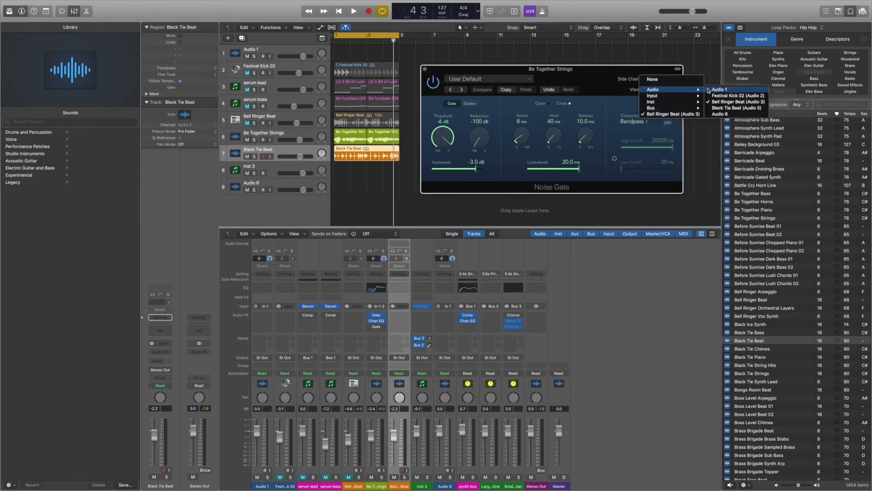
left_click(716, 108)
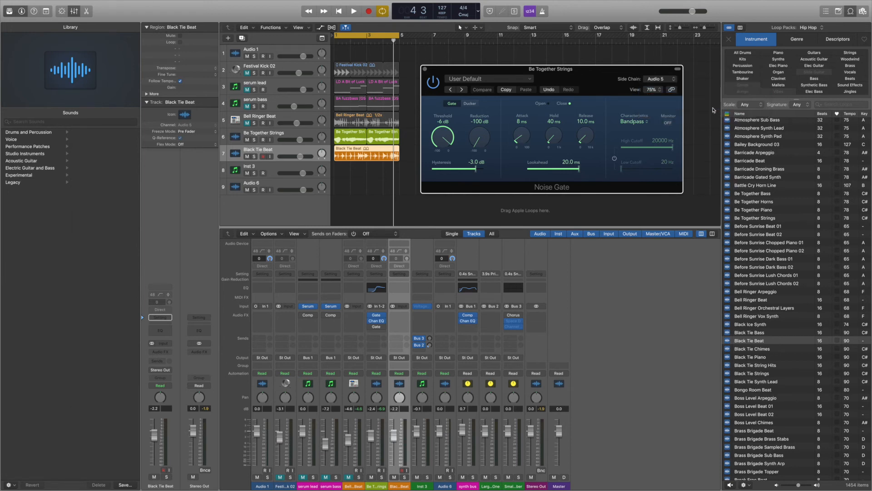
Step: Audition with the Black Tie Beat muted, unmute the Bell Ringer Beat, and close the Noise Gate window
key("space")
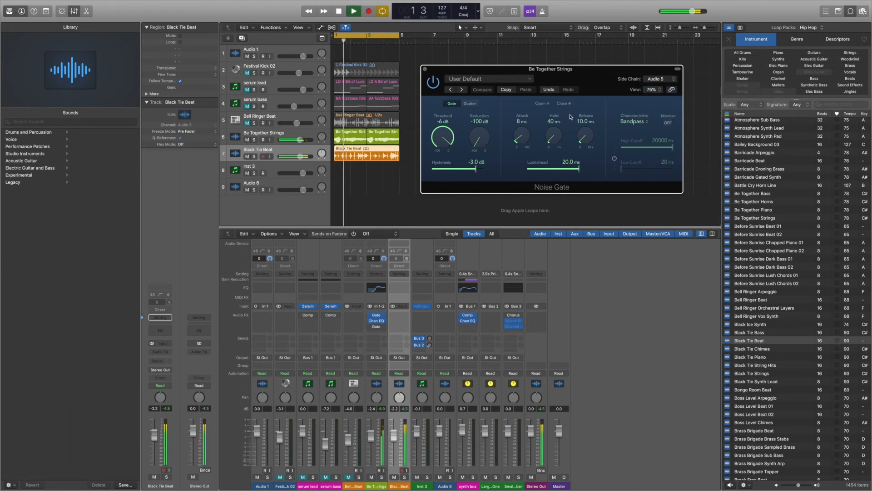
left_click(247, 157)
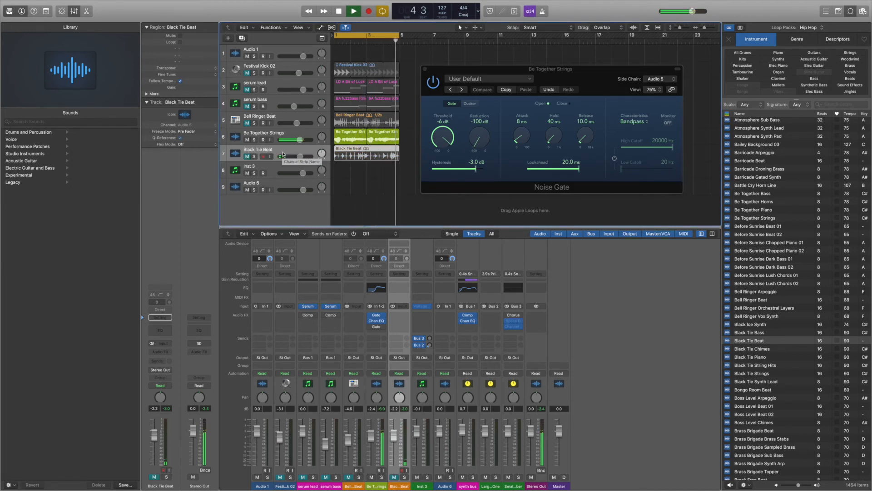
left_click(276, 135)
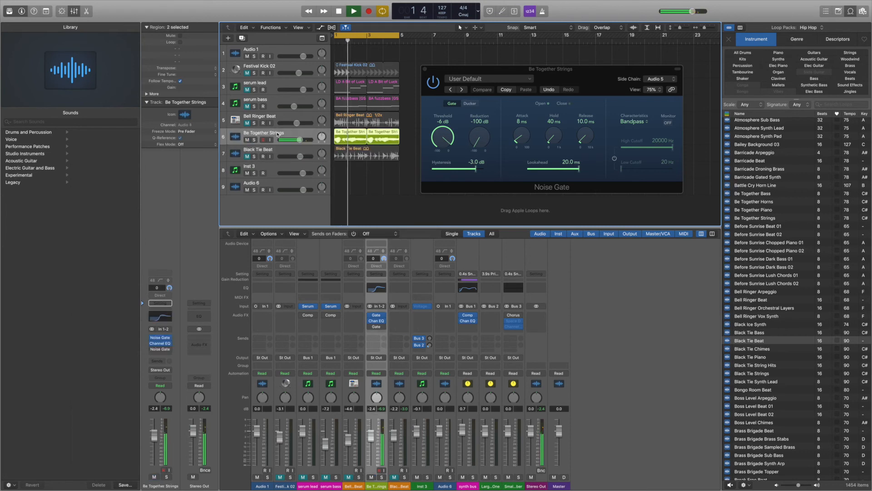
left_click(247, 123)
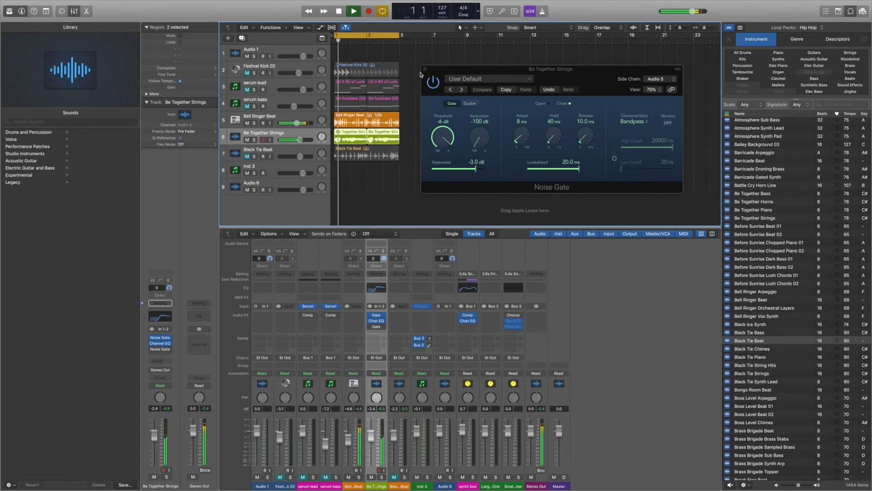
left_click(425, 69)
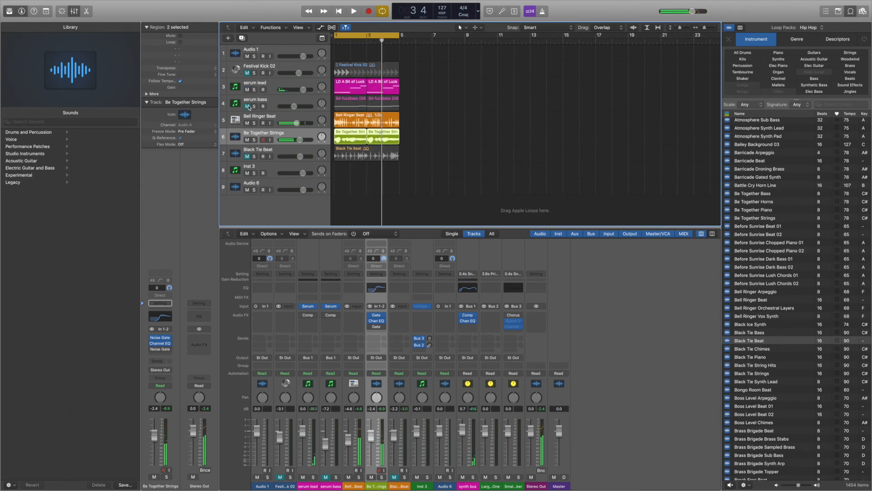
key("space")
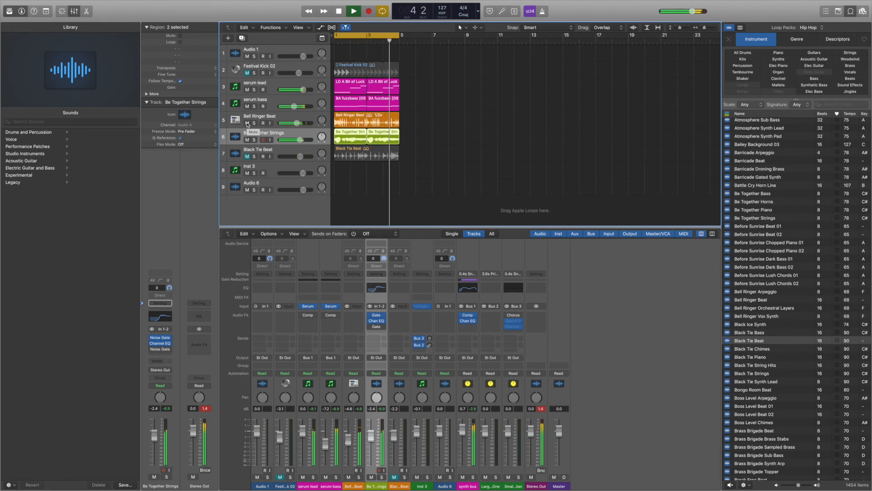
Step: Toggle mutes on the Bell Ringer Beat and strings tracks and select the serum lead and bass tracks during playback
left_click_drag(247, 123, 248, 139)
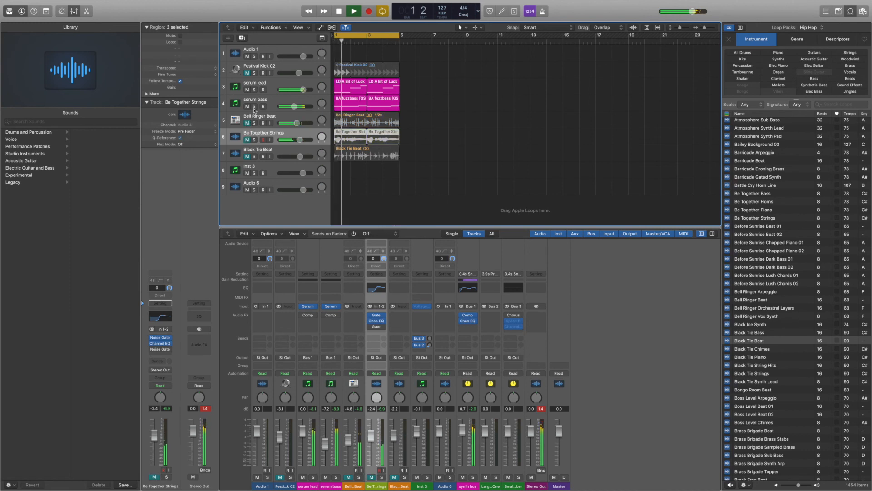
left_click(276, 87)
left_click(274, 101)
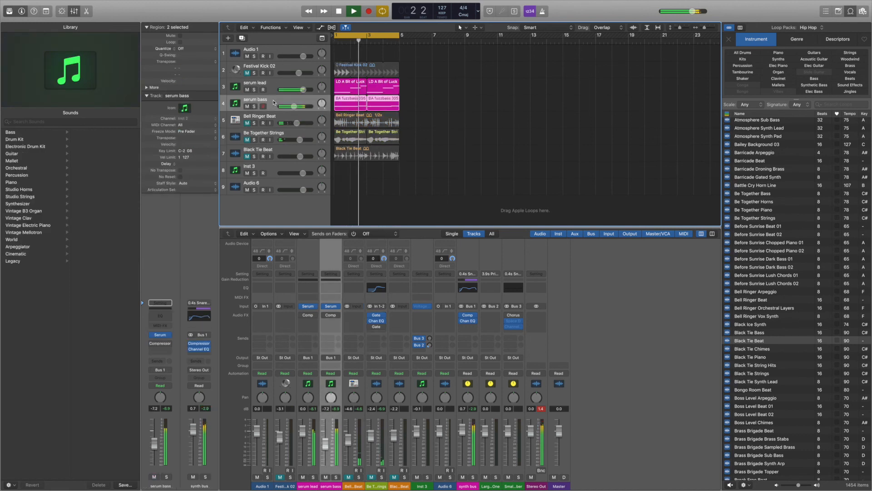
left_click(273, 87)
left_click(273, 102)
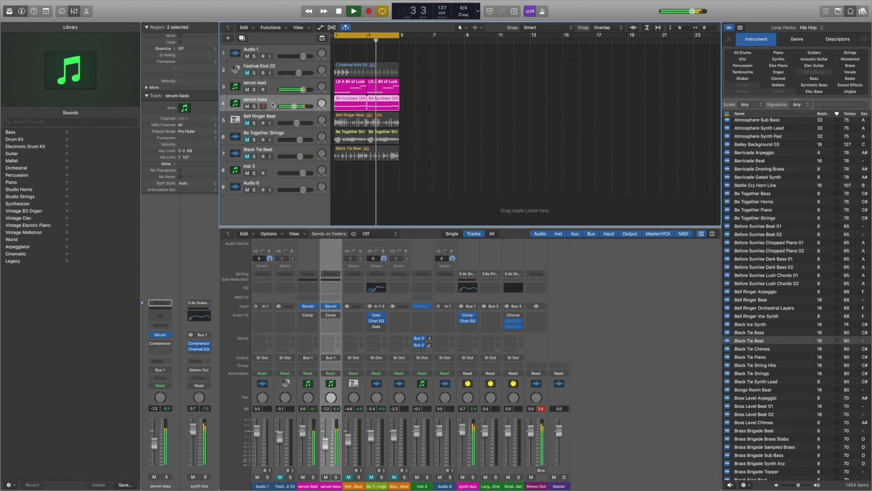
Step: Unmute the strings and mute the serum lead and serum bass tracks to hear the gated strings in the mix
left_click(246, 140)
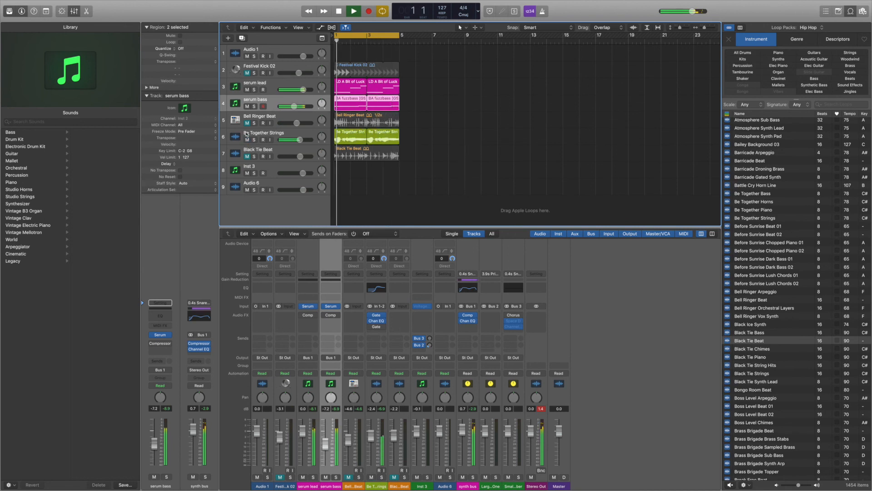
left_click(247, 89)
left_click(247, 106)
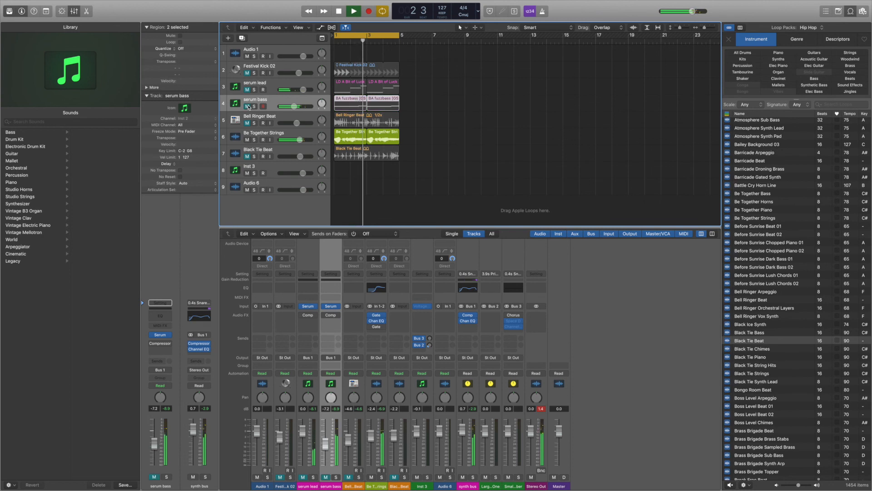
left_click(266, 135)
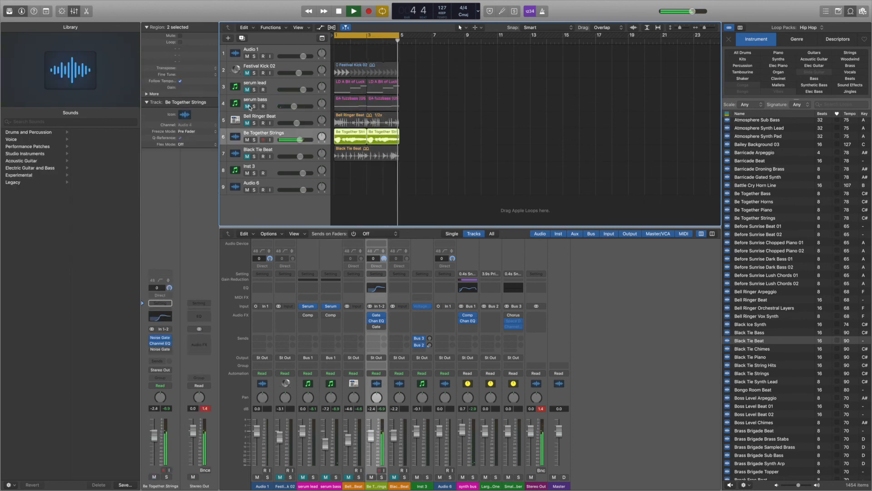
Step: Unmute the serum bass, serum lead and Bell Ringer Beat tracks and stop playback
left_click(247, 106)
left_click(248, 89)
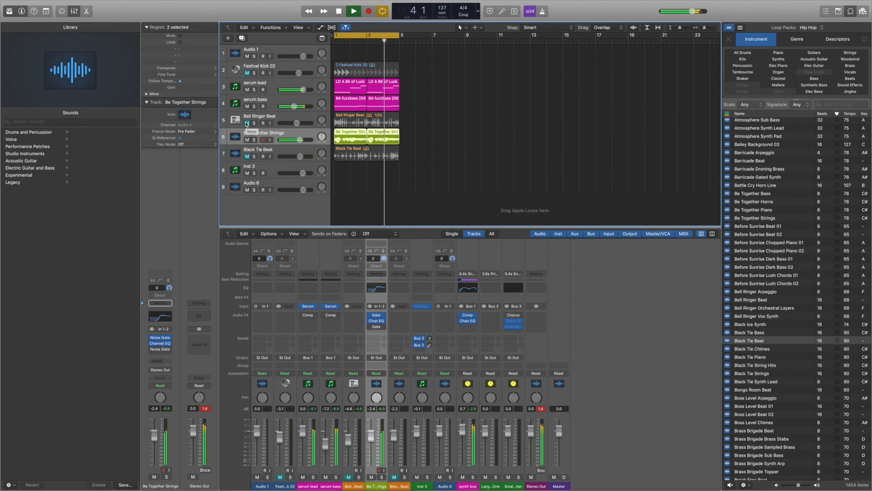
left_click(246, 123)
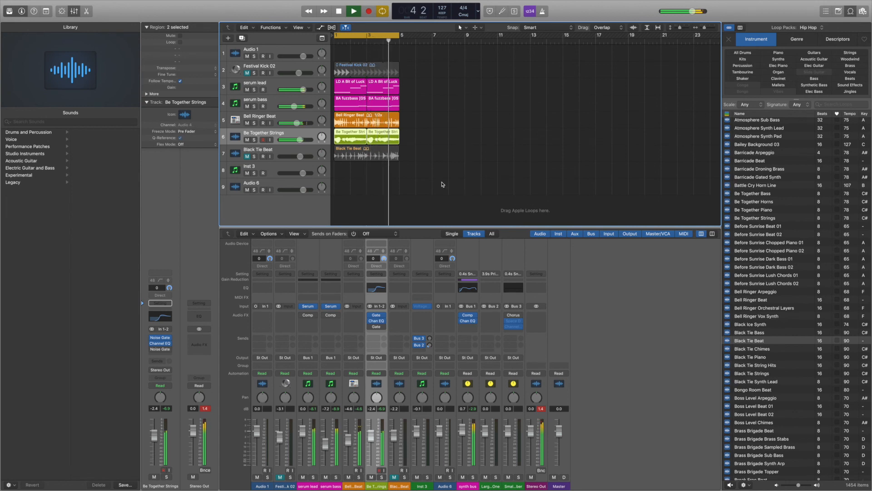
key("space")
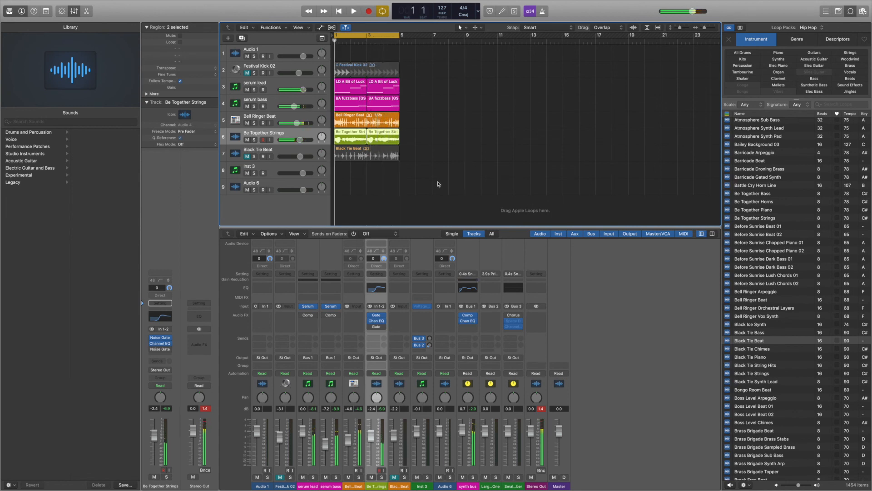
mouse_move(739, 2)
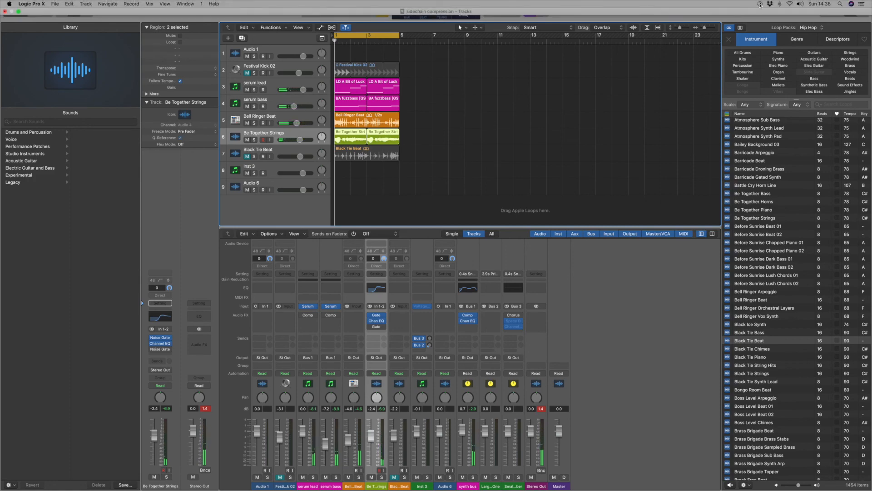